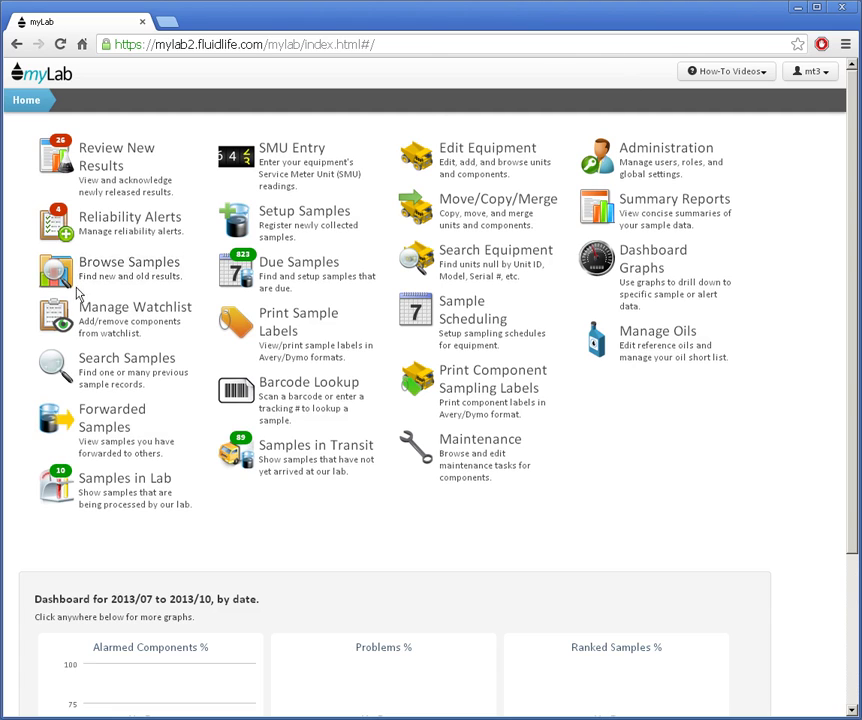
Browse samples through MYLAB TEST 1, DOZER, D0109 to show the ENGINE sample history.
{"action": "left_click", "coordinate": [118, 268]}
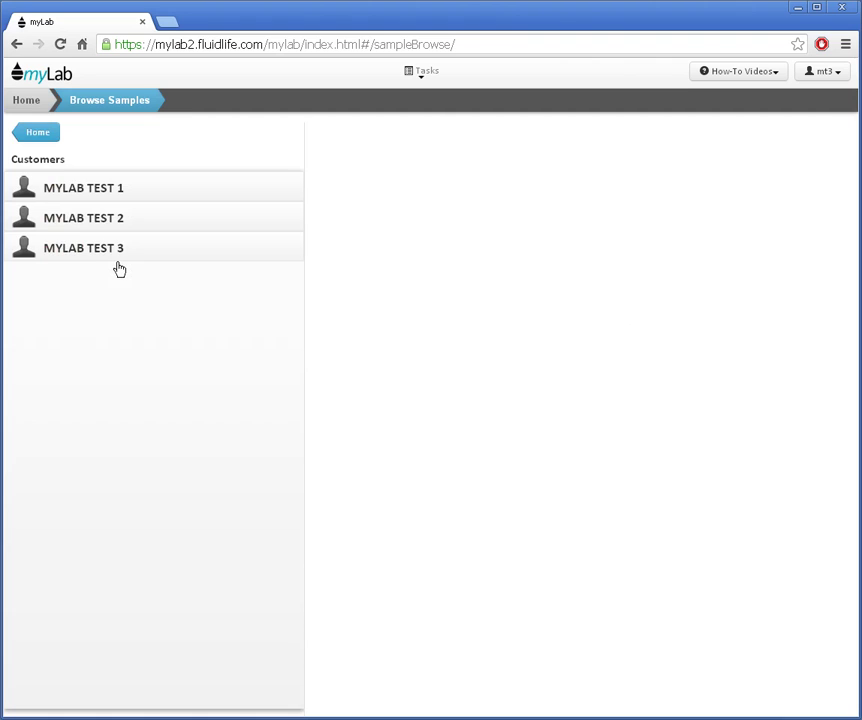
{"action": "left_click", "coordinate": [102, 192]}
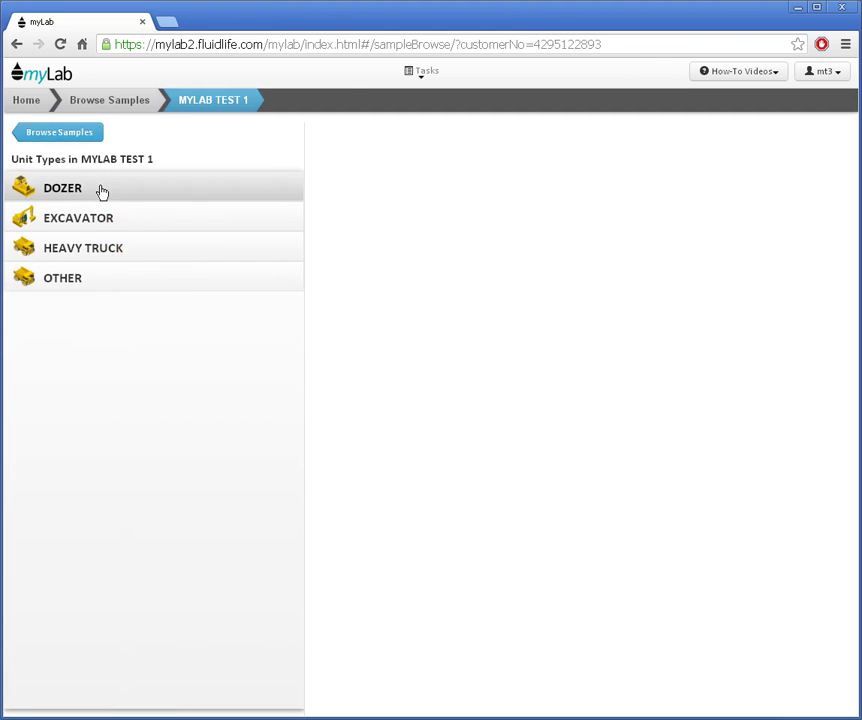
{"action": "left_click", "coordinate": [102, 192]}
{"action": "left_click", "coordinate": [86, 283]}
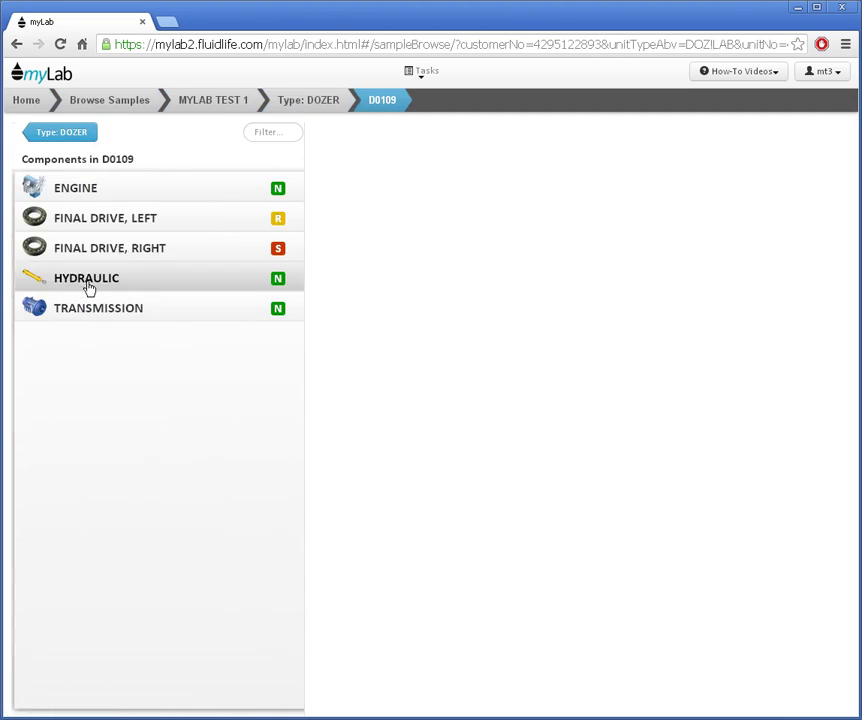
{"action": "left_click", "coordinate": [82, 186]}
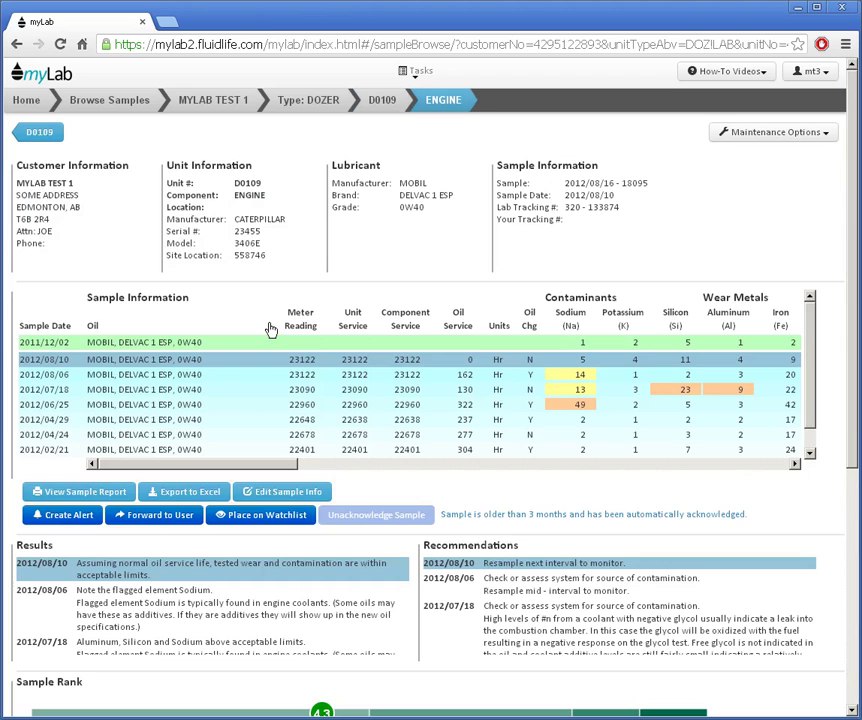
Enable Show Maintenance in Maintenance Options and save it.
{"action": "left_click", "coordinate": [775, 132]}
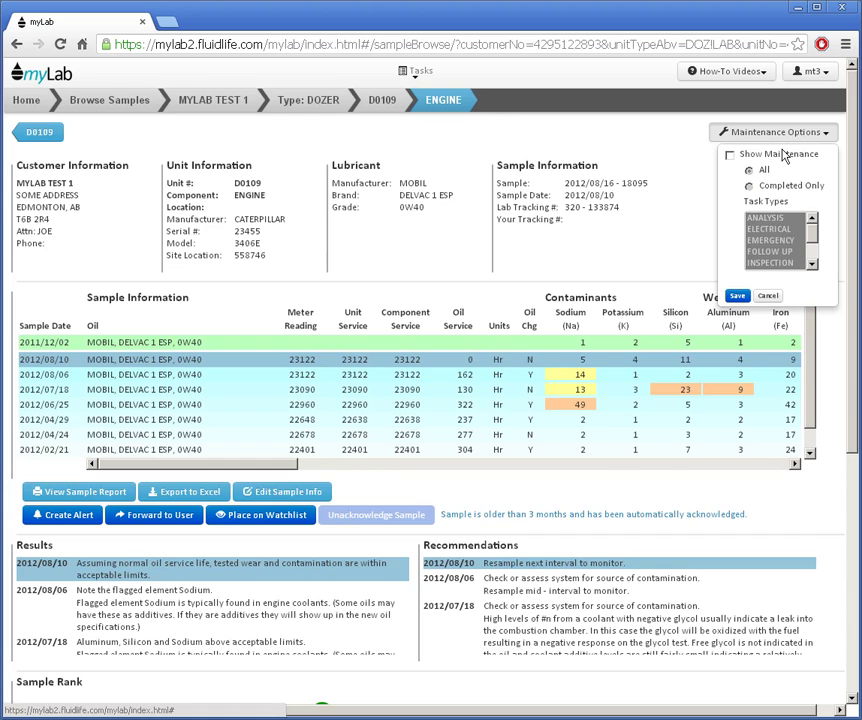
{"action": "left_click", "coordinate": [740, 155]}
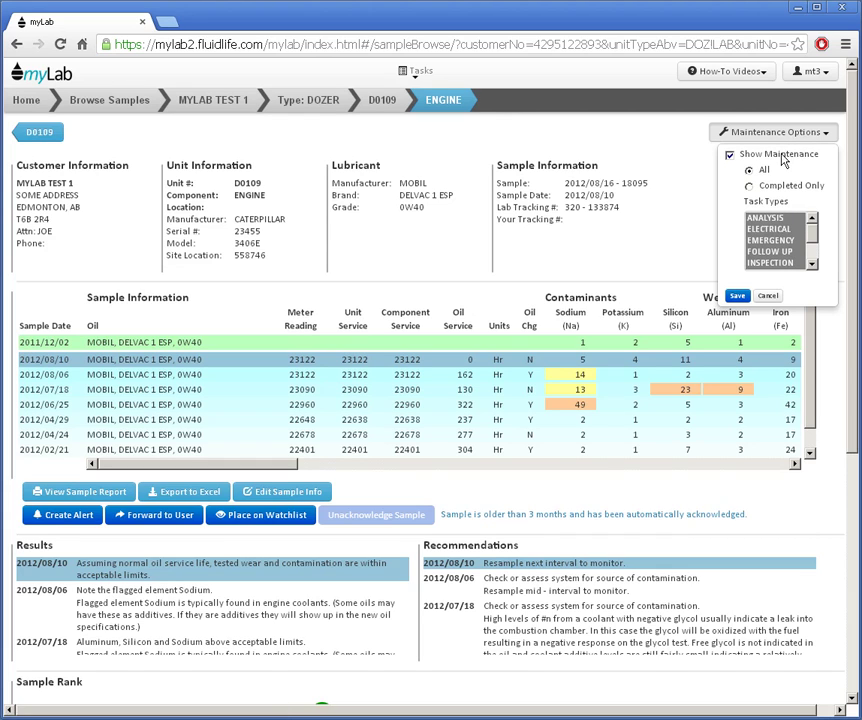
{"action": "left_click", "coordinate": [738, 296]}
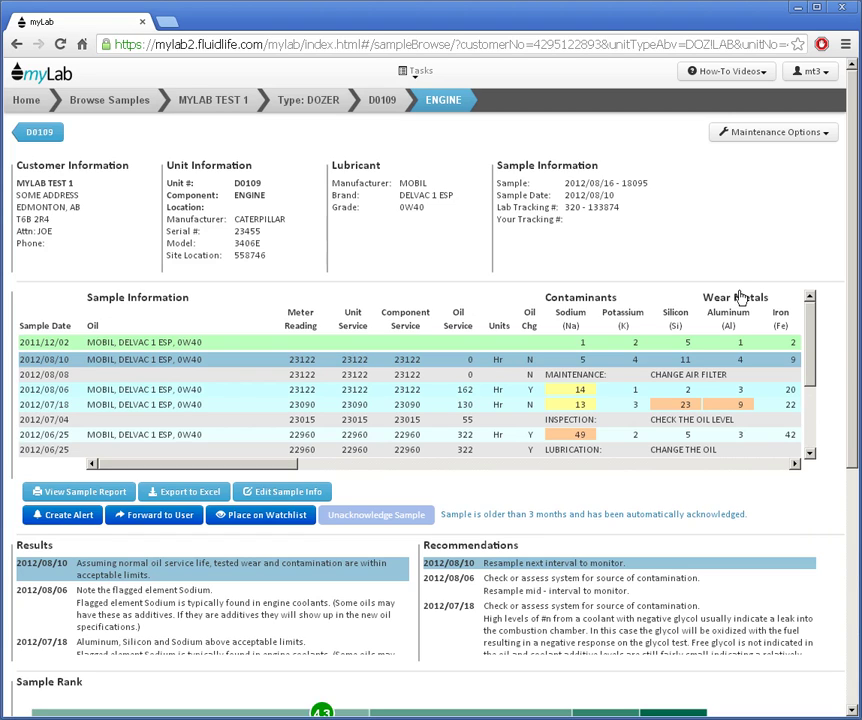
Show the details of the 2012/04/30 MAINTENANCE: INJECTORS REPAIRED row.
{"action": "mouse_move", "coordinate": [675, 376]}
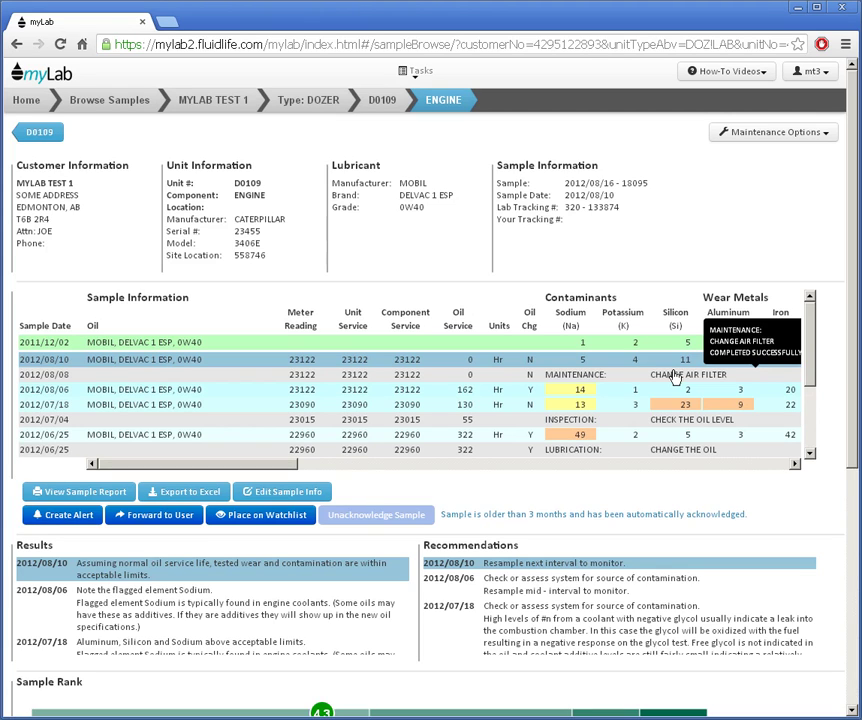
{"action": "scroll", "coordinate": [675, 376], "scroll_direction": "down", "scroll_amount": 3}
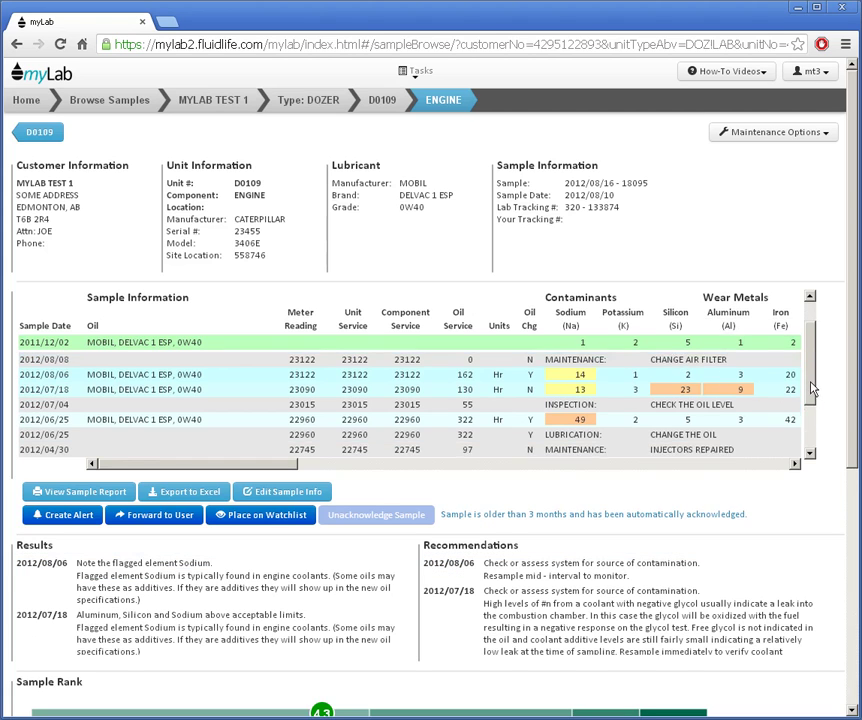
{"action": "left_click", "coordinate": [716, 421]}
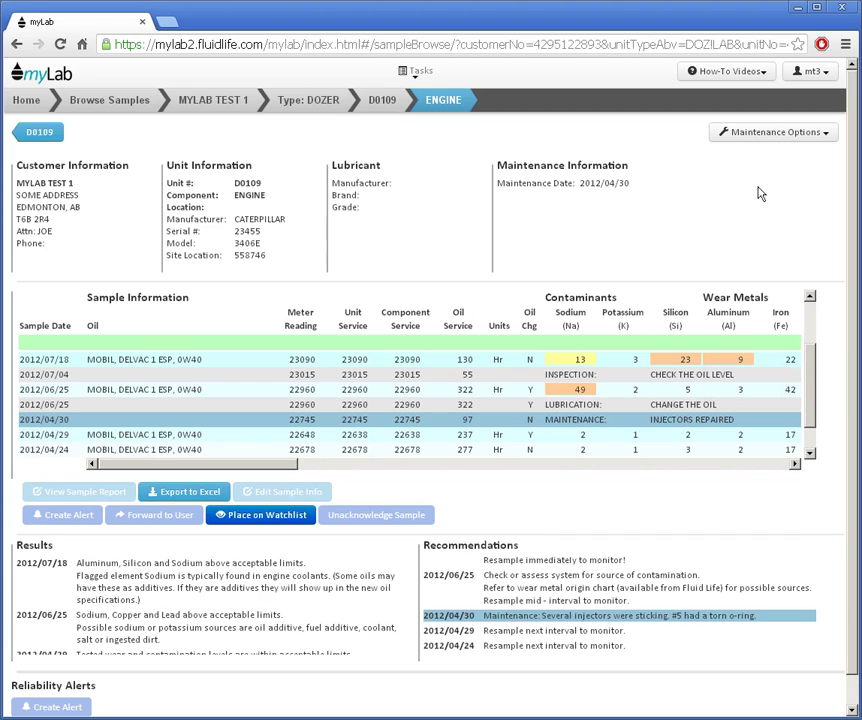
Filter maintenance to Completed Only with INSPECTION excluded from Task Types, and save.
{"action": "left_click", "coordinate": [772, 139]}
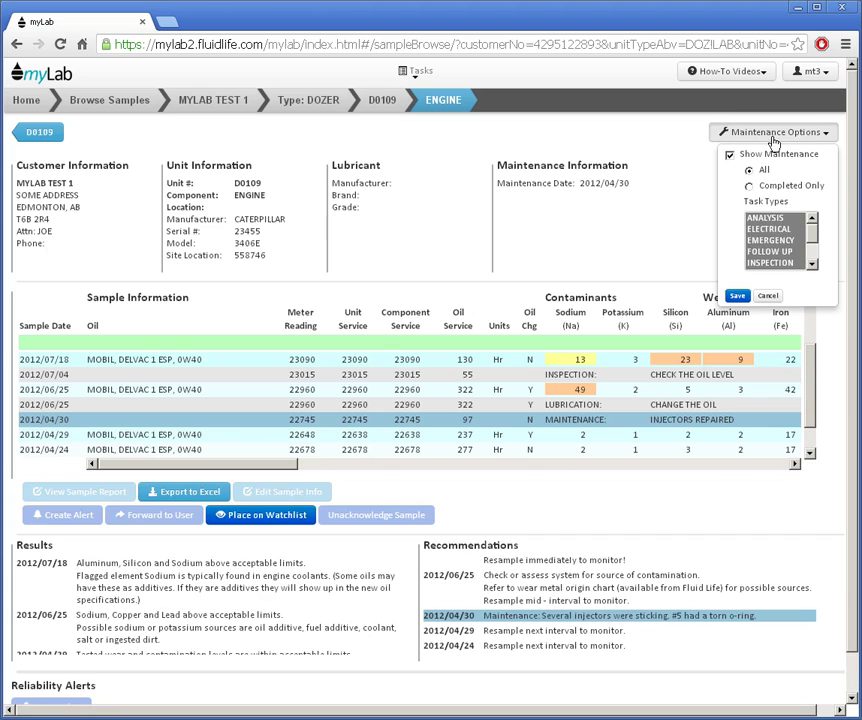
{"action": "left_click", "coordinate": [792, 186]}
{"action": "left_click", "coordinate": [773, 267]}
{"action": "left_click", "coordinate": [773, 267], "text": "ctrl"}
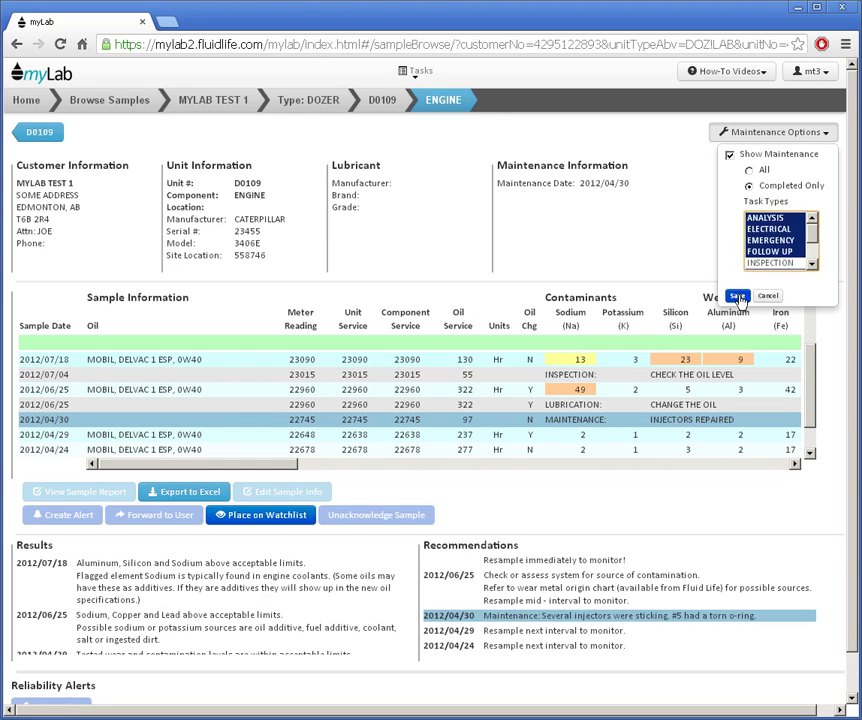
{"action": "left_click", "coordinate": [737, 297]}
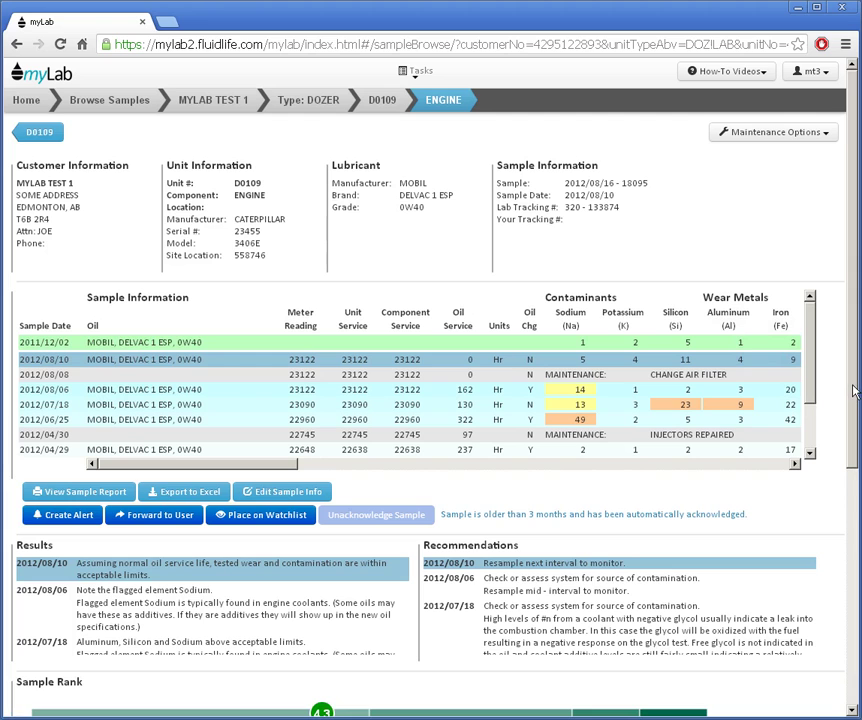
{"action": "scroll", "coordinate": [855, 390], "scroll_direction": "down", "scroll_amount": 4}
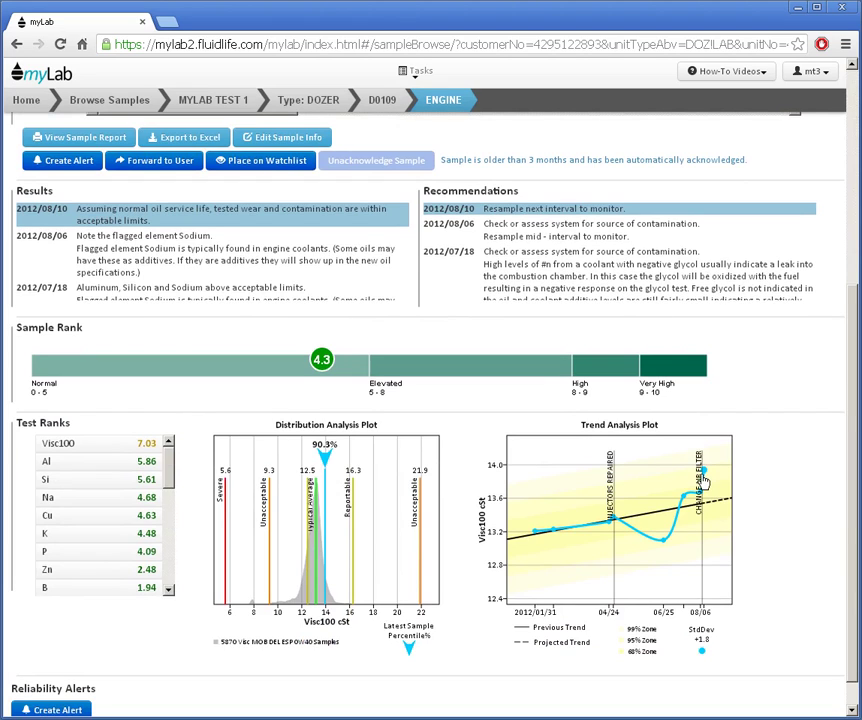
From Home, go to Maintenance for MYLAB TEST 1, DOZER, D0109, ENGINE.
{"action": "left_click", "coordinate": [26, 100]}
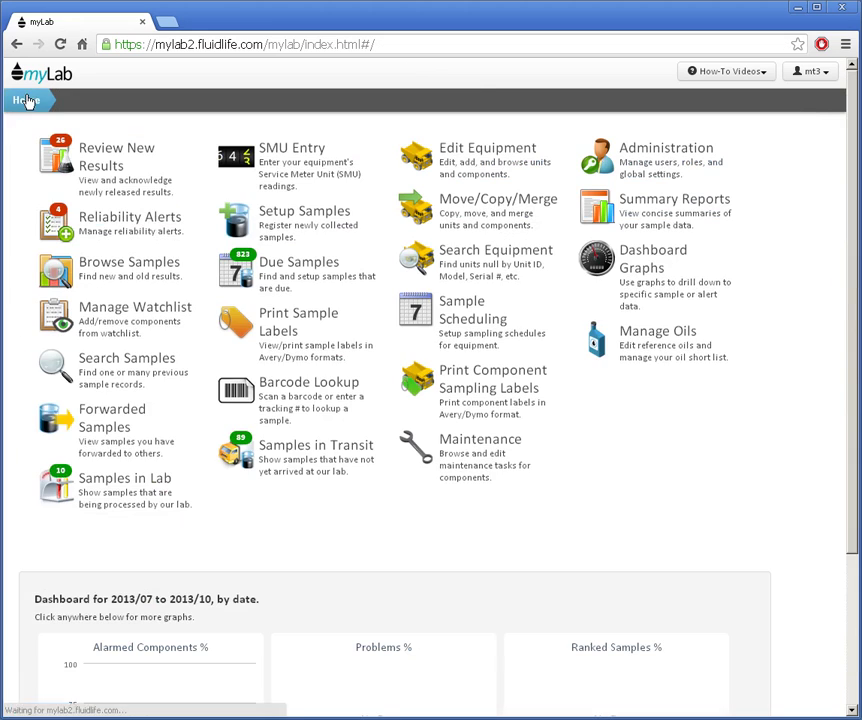
{"action": "left_click", "coordinate": [472, 463]}
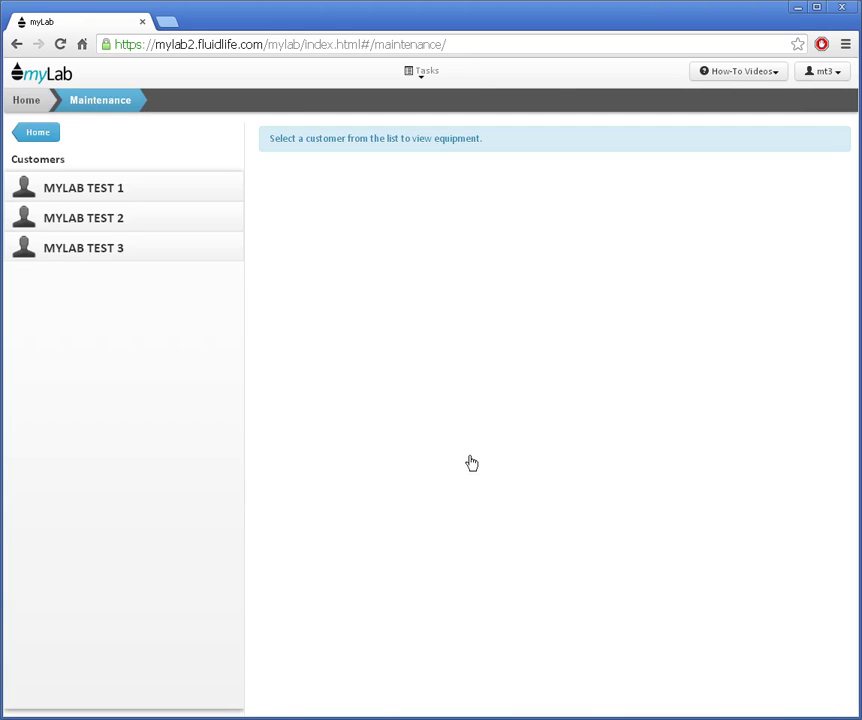
{"action": "left_click", "coordinate": [100, 189]}
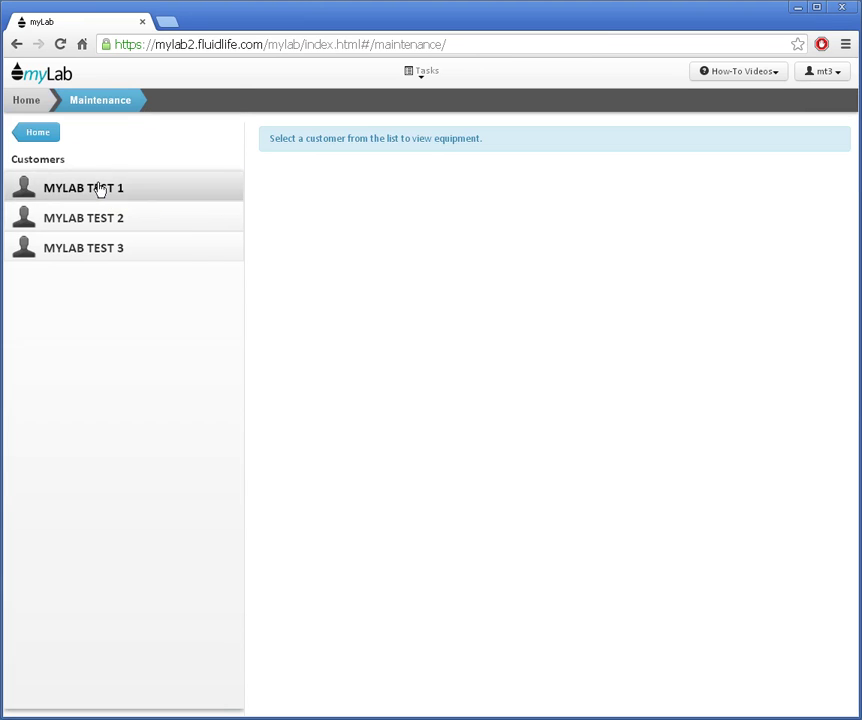
{"action": "left_click", "coordinate": [100, 189]}
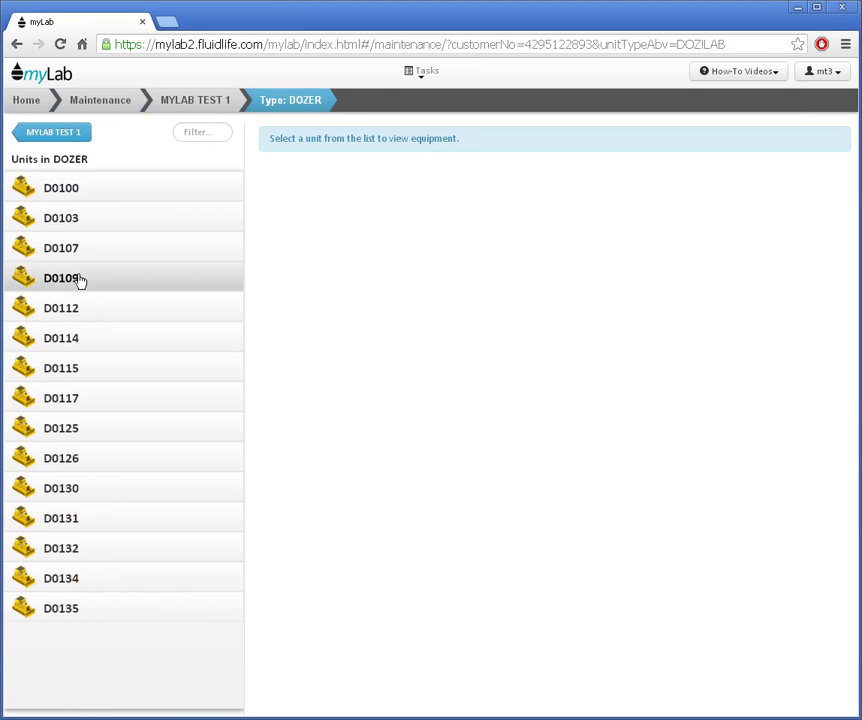
{"action": "left_click", "coordinate": [80, 281]}
{"action": "left_click", "coordinate": [81, 182]}
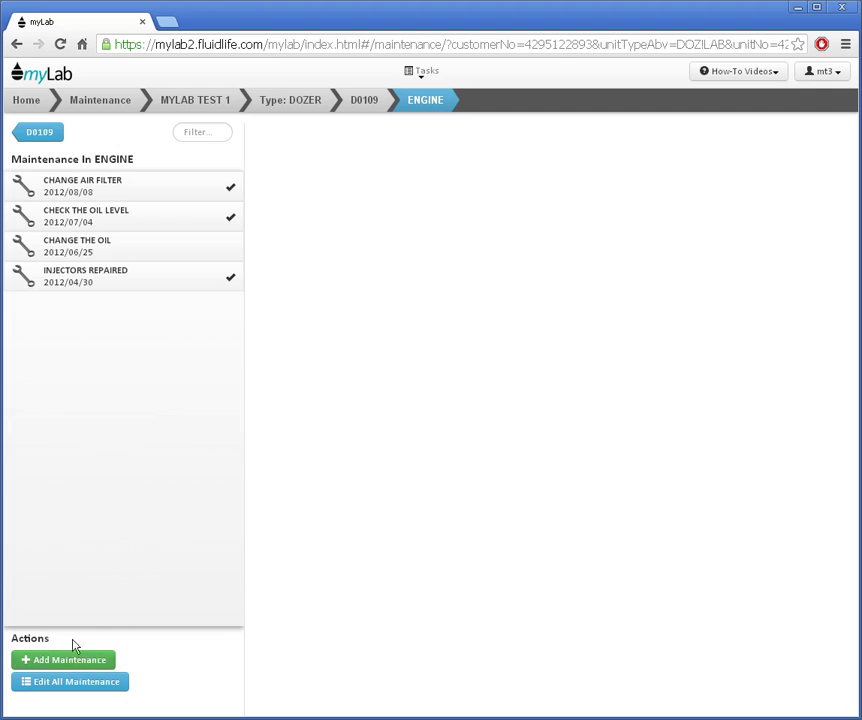
Start a new engine maintenance entry for CHECK THE OIL LEVEL and choose who performed it.
{"action": "left_click", "coordinate": [70, 664]}
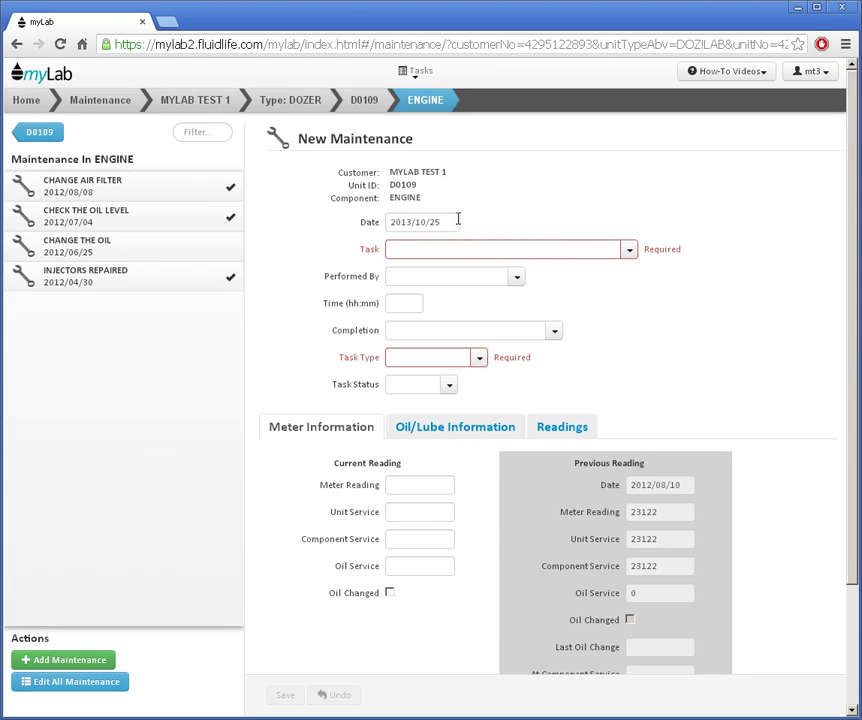
{"action": "left_click", "coordinate": [628, 250]}
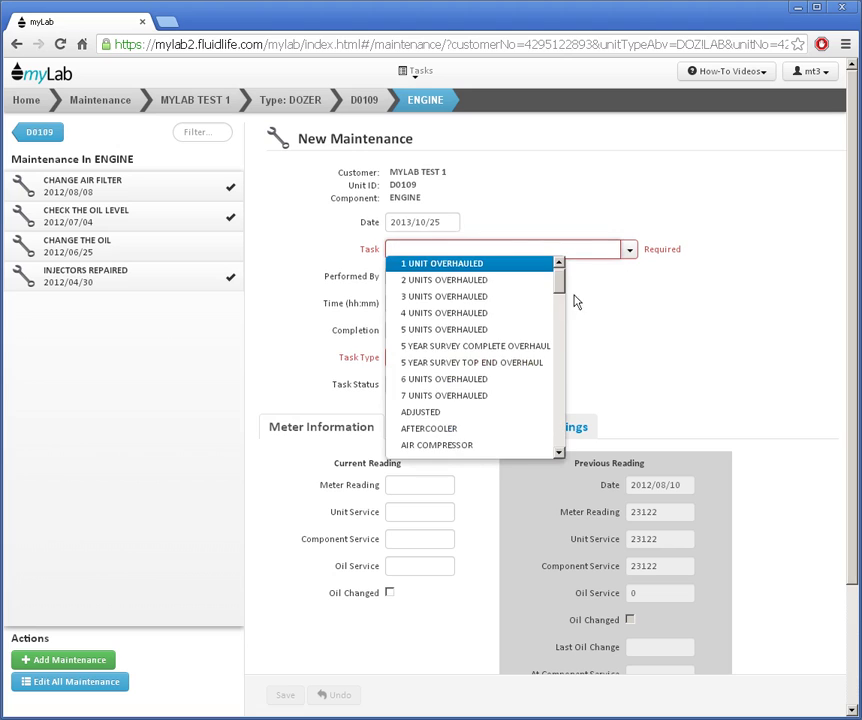
{"action": "left_click_drag", "start_coordinate": [560, 282], "coordinate": [560, 339]}
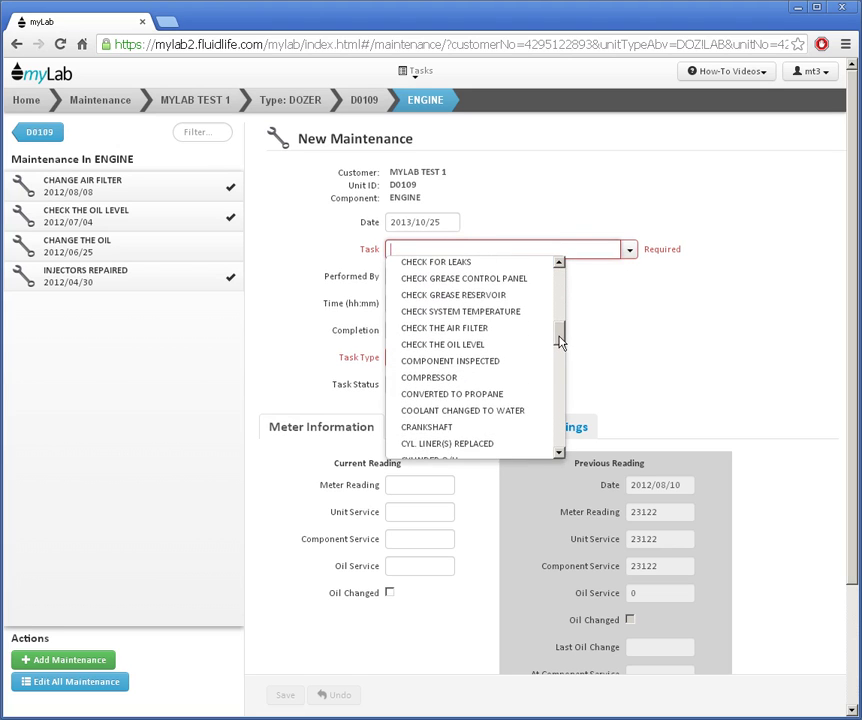
{"action": "left_click", "coordinate": [536, 345]}
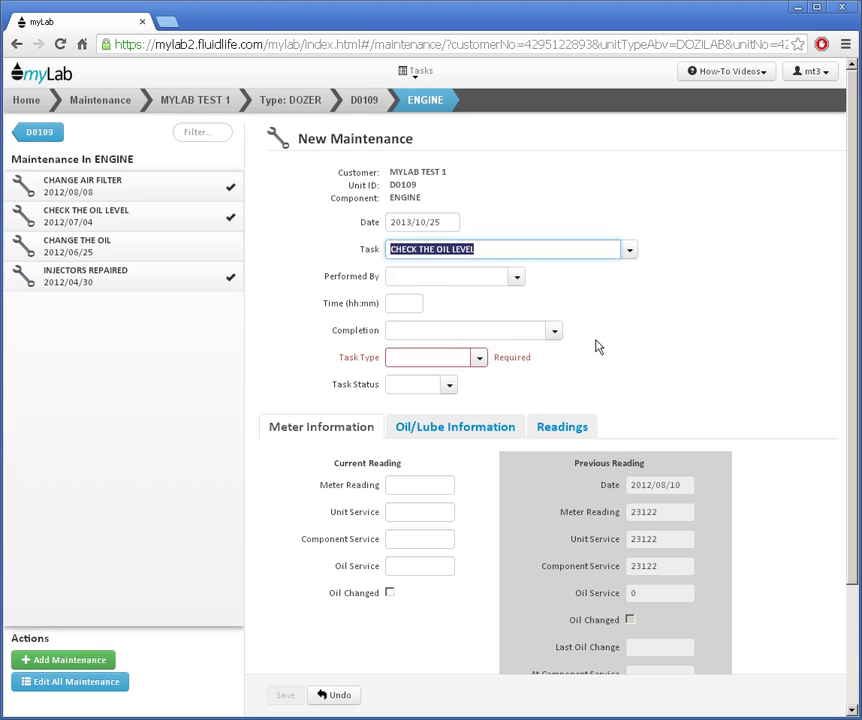
{"action": "left_click", "coordinate": [517, 278]}
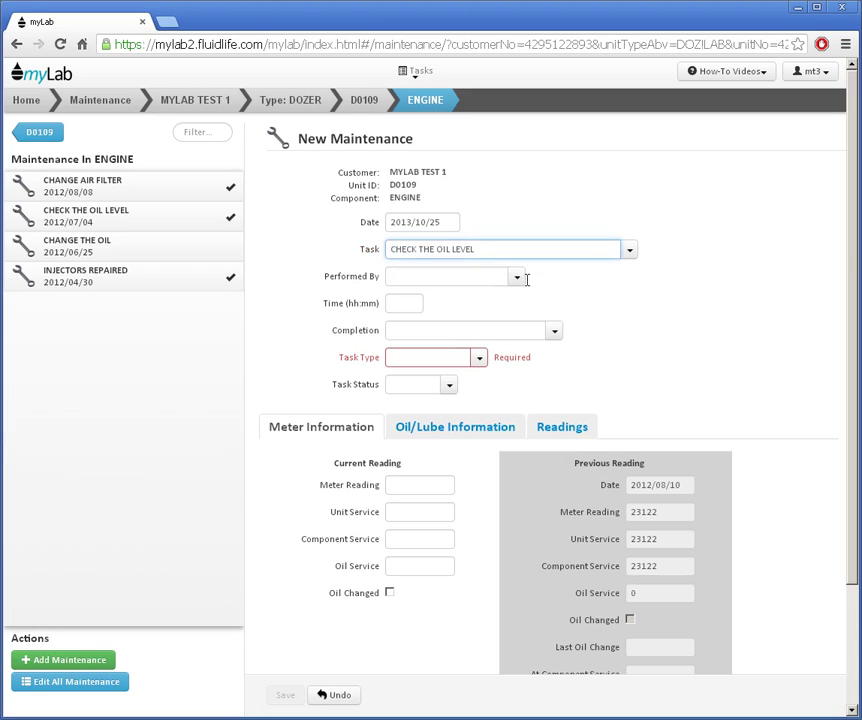
{"action": "left_click", "coordinate": [440, 318]}
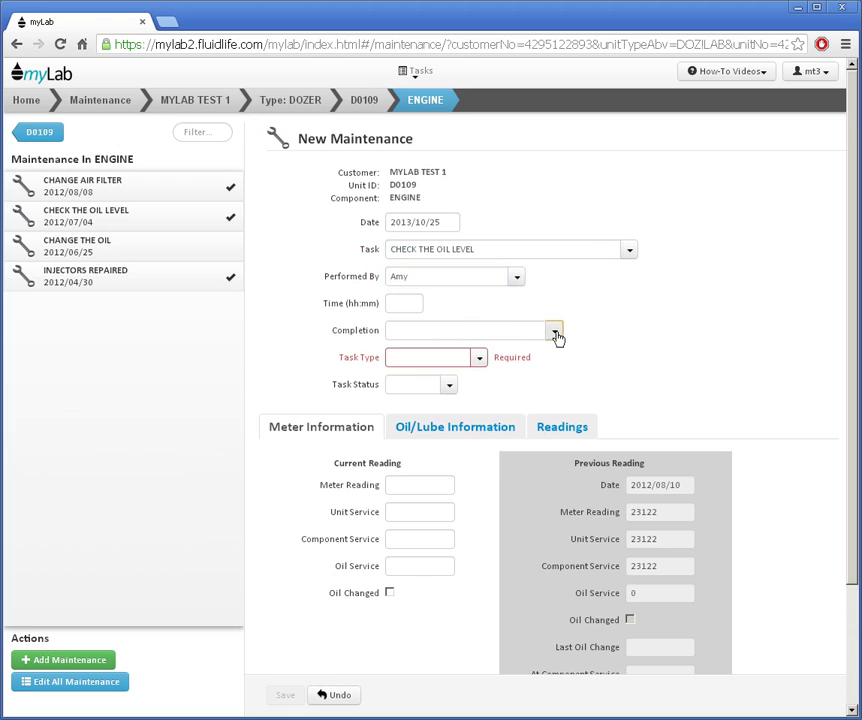
Mark it COMPLETED SUCCESSFULLY, task type INSPECTION, with meter reading 24015.
{"action": "left_click", "coordinate": [554, 332]}
{"action": "left_click", "coordinate": [483, 348]}
{"action": "left_click", "coordinate": [481, 360]}
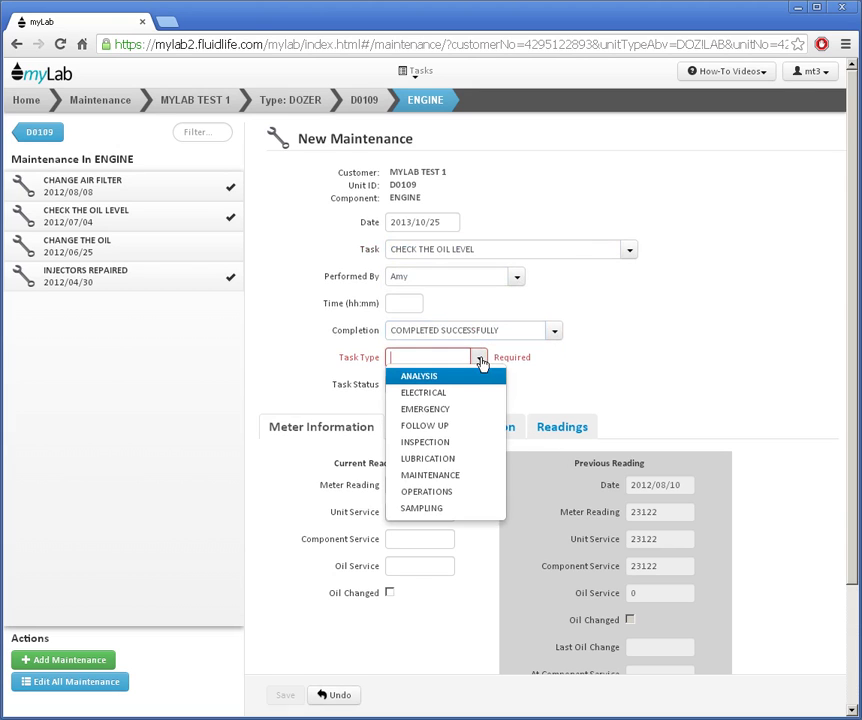
{"action": "left_click", "coordinate": [431, 450]}
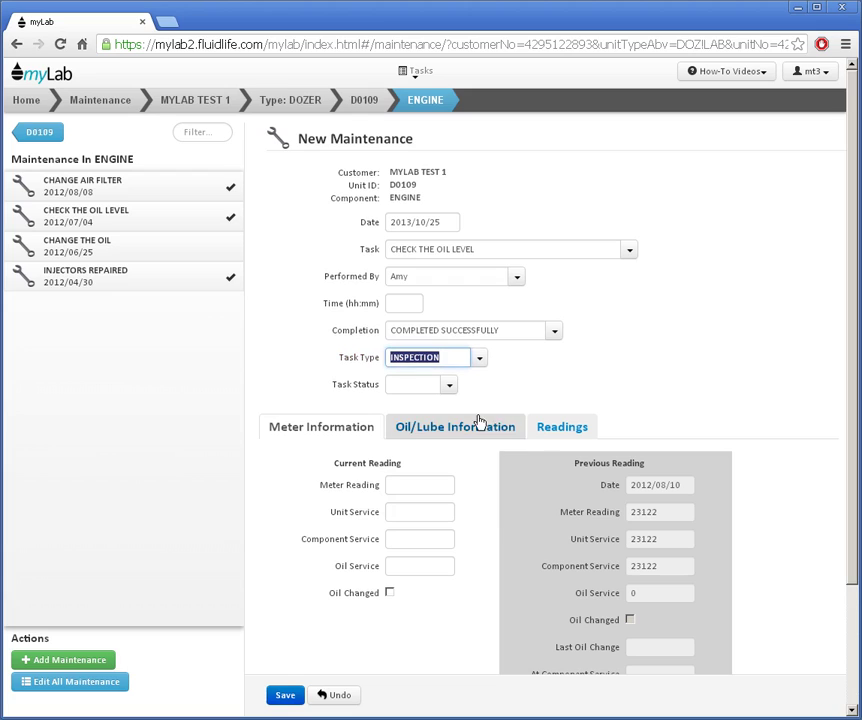
{"action": "left_click", "coordinate": [409, 486]}
{"action": "type", "text": "2"}
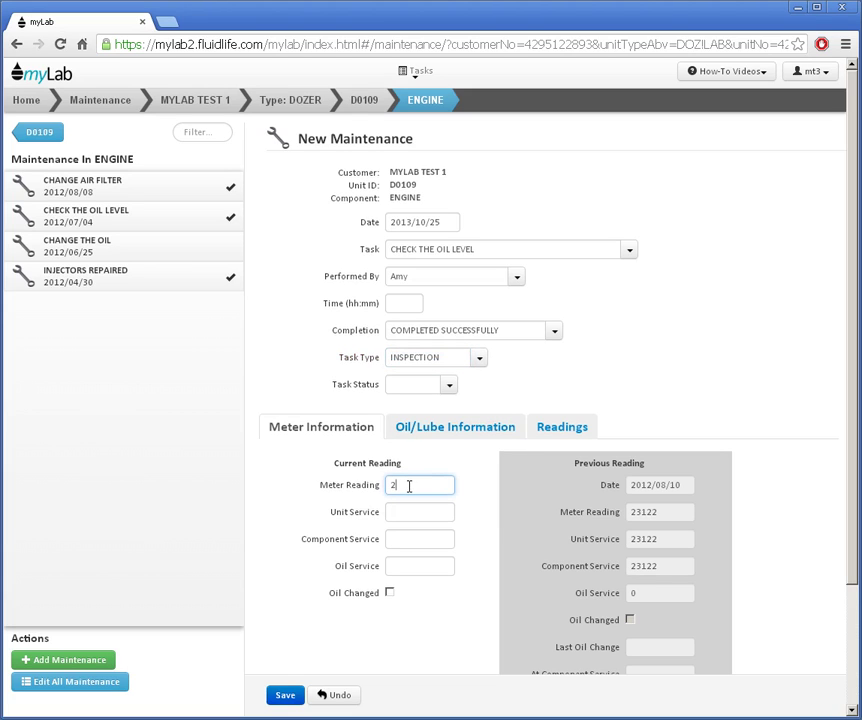
{"action": "type", "text": "4015"}
{"action": "key", "text": "Tab"}
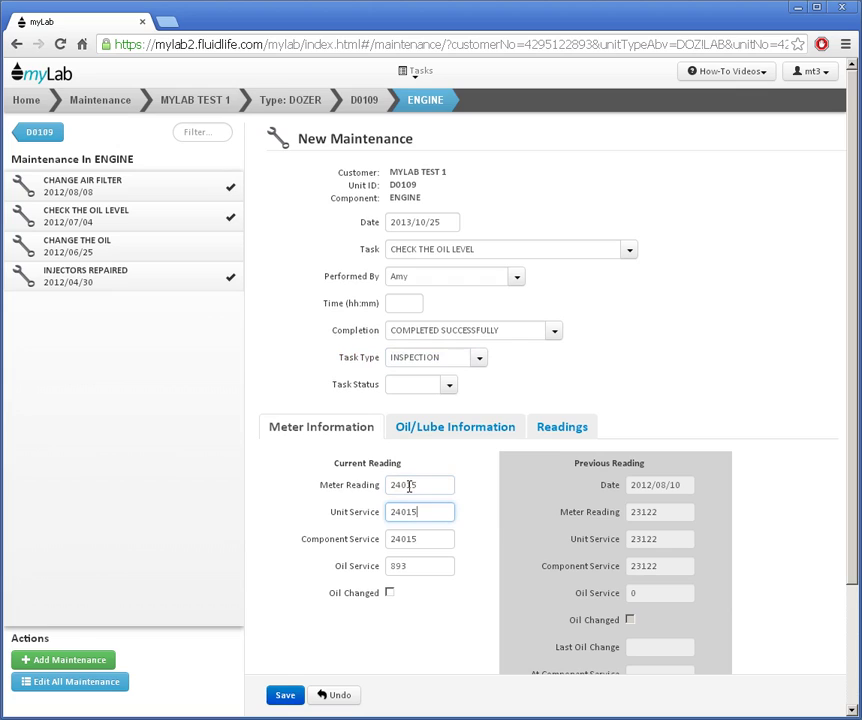
Save the new oil-level inspection and open the 2012/07/04 CHECK THE OIL LEVEL entry.
{"action": "left_click", "coordinate": [285, 695]}
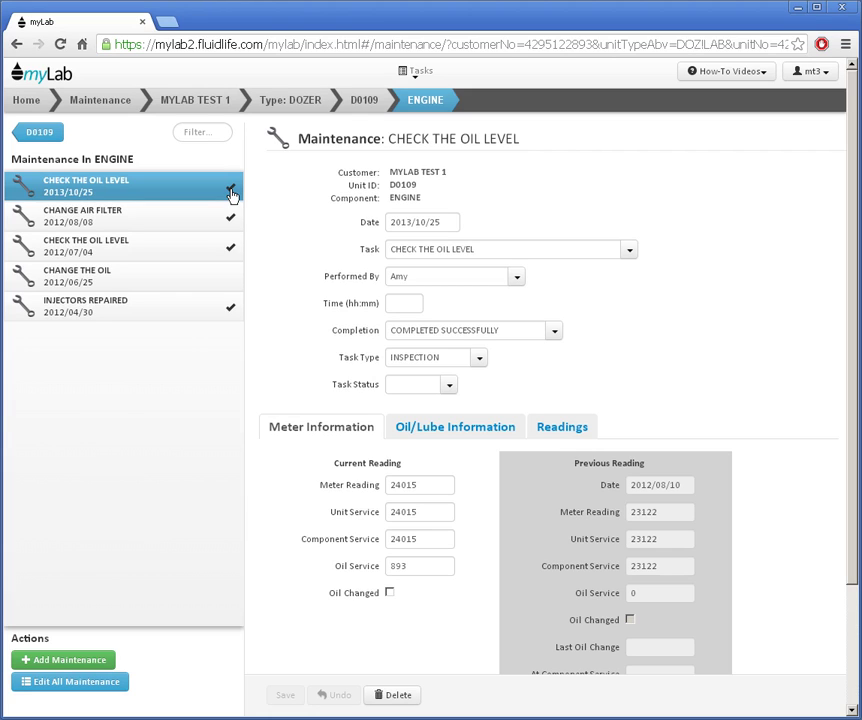
{"action": "left_click", "coordinate": [116, 253]}
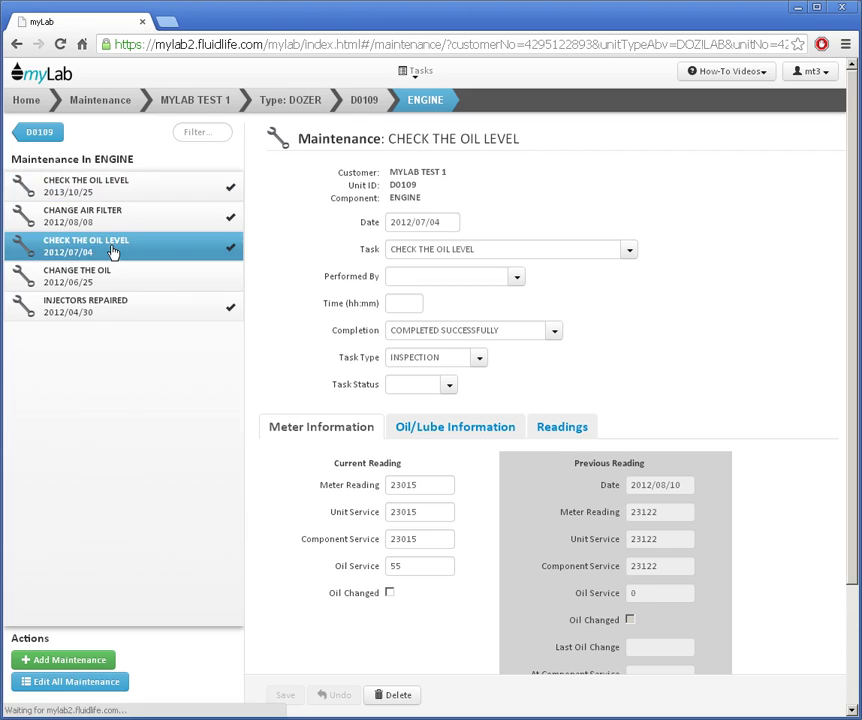